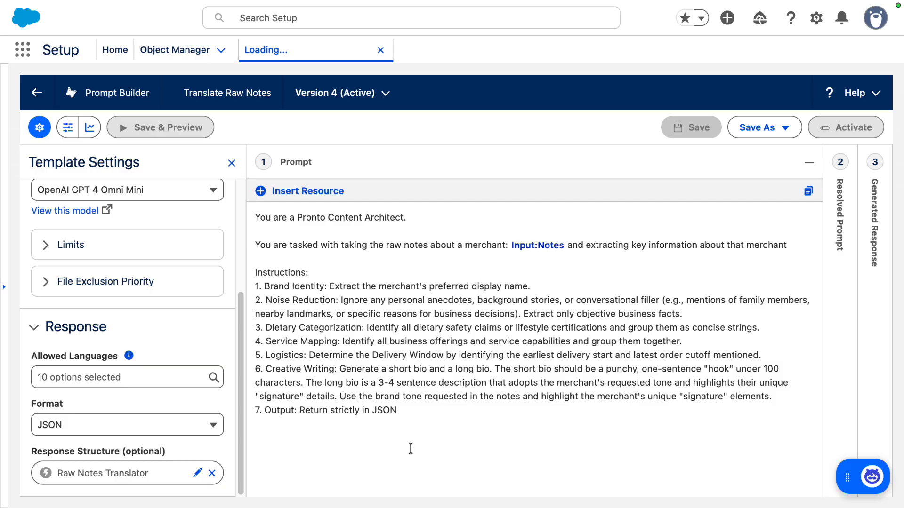
Open the Raw Notes Translator response structure and examine its output fields, reading the full DietaryCertifications description, without changing anything
{"action": "left_click", "coordinate": [197, 473]}
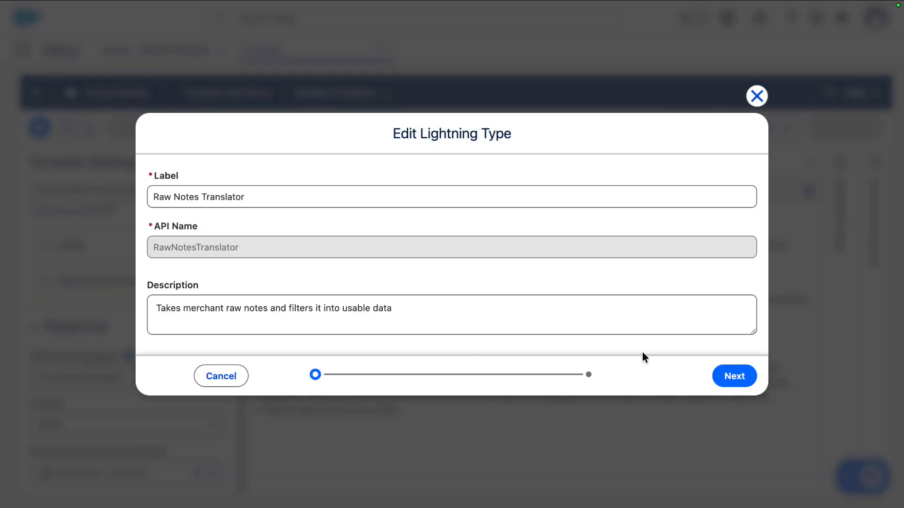
{"action": "left_click", "coordinate": [728, 382]}
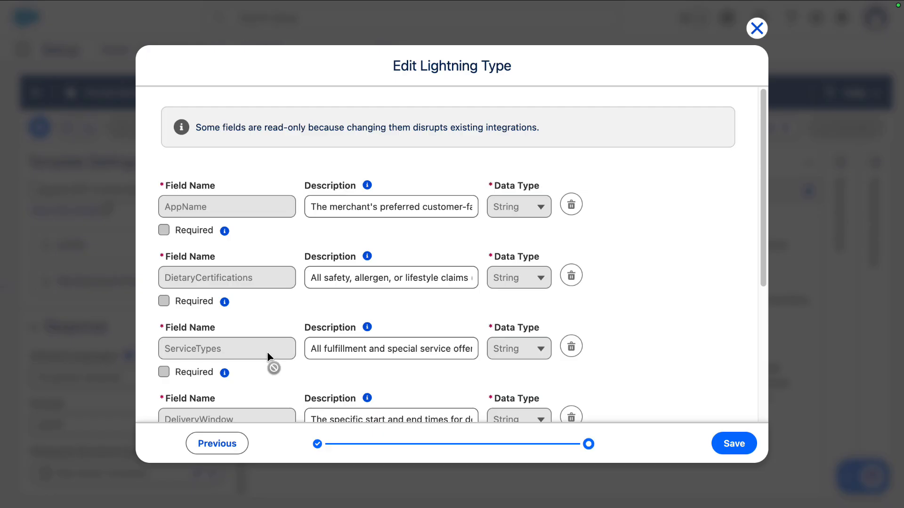
{"action": "scroll", "coordinate": [267, 351], "scroll_direction": "down", "scroll_amount": 1}
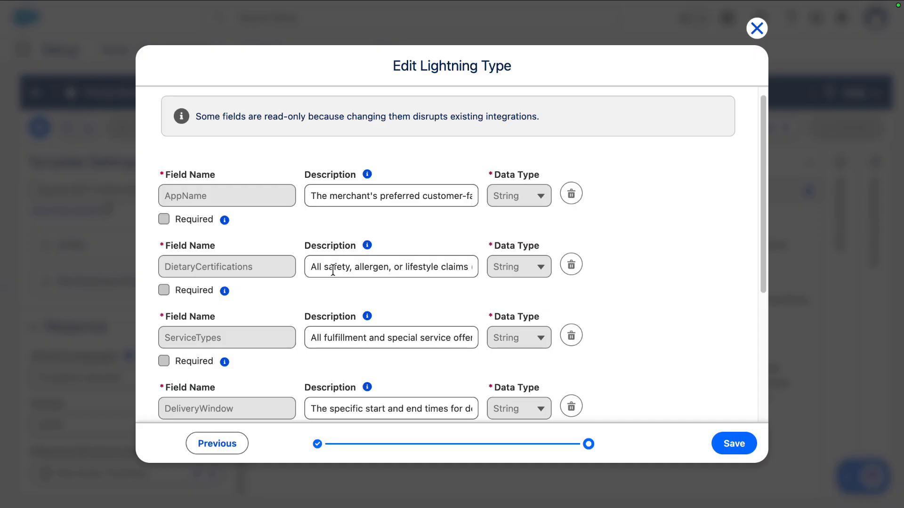
{"action": "left_click", "coordinate": [425, 268]}
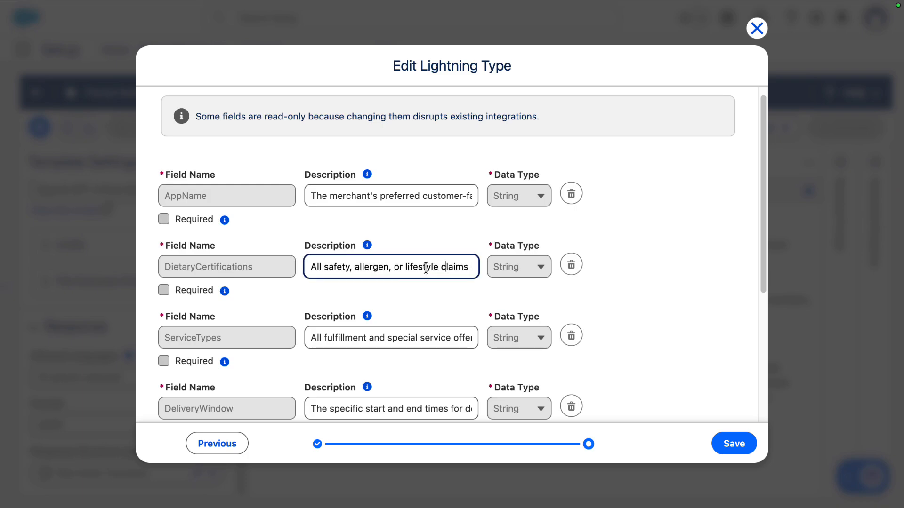
{"action": "key", "text": "Right"}
{"action": "key", "text": "Right"}
{"action": "key", "text": "Right"}
{"action": "key", "text": "Right"}
{"action": "key", "text": "Right"}
{"action": "key", "text": "Right"}
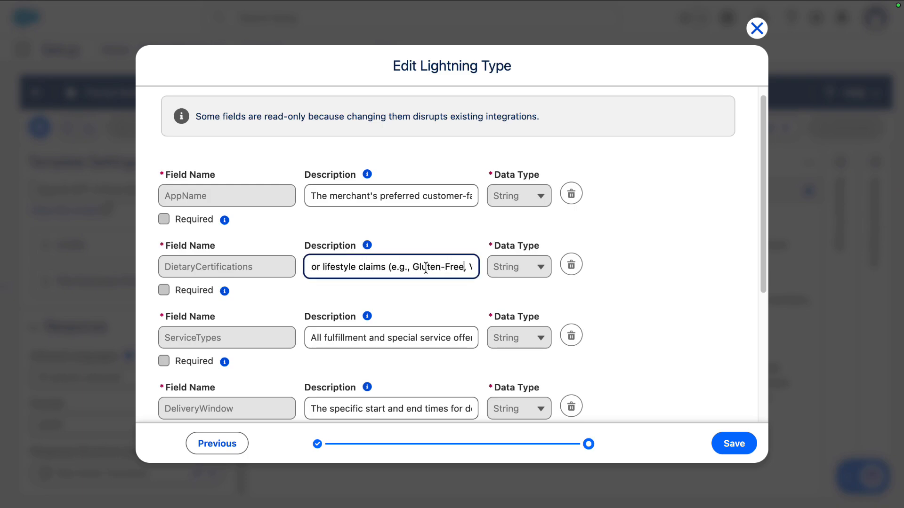
{"action": "key", "text": "End"}
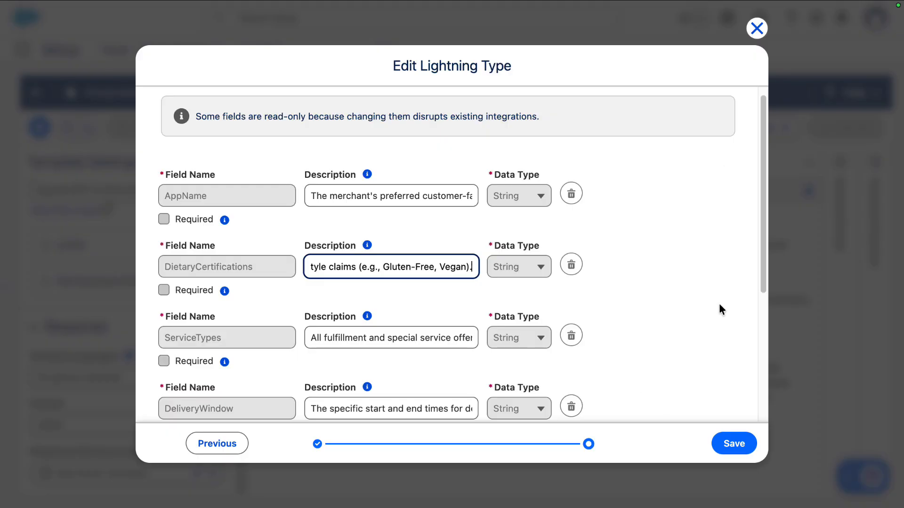
{"action": "left_click", "coordinate": [757, 29]}
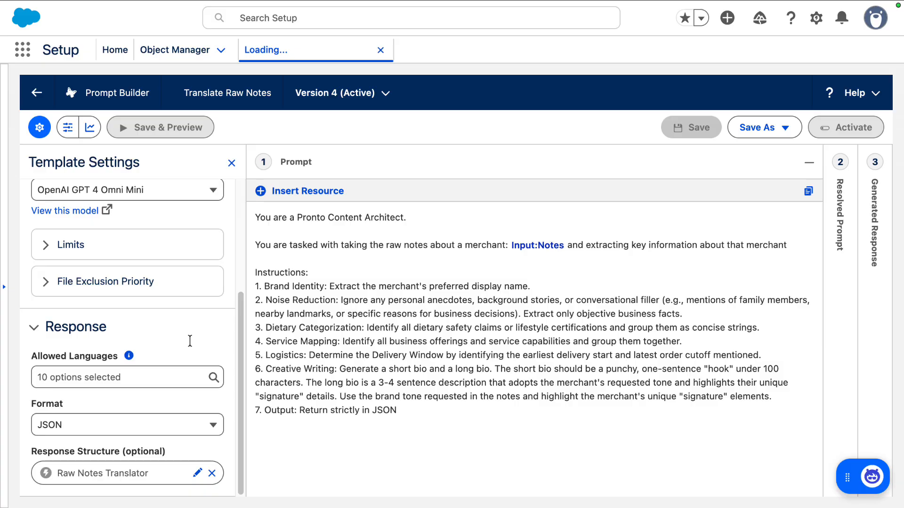
Save the Translate Raw Notes prompt template as a new version
{"action": "scroll", "coordinate": [191, 339], "scroll_direction": "up", "scroll_amount": 5}
{"action": "left_click", "coordinate": [764, 127]}
{"action": "left_click", "coordinate": [748, 151]}
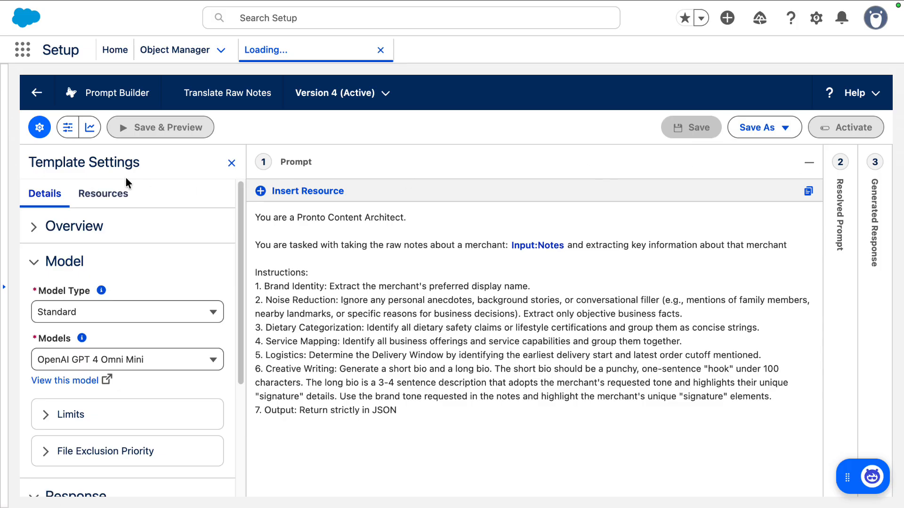
Paste the copied Mochi Cupcake Lab notes into the preview's Notes input and enlarge the text box to show them
{"action": "left_click", "coordinate": [141, 128]}
{"action": "left_click", "coordinate": [94, 258]}
{"action": "key", "text": "super+v"}
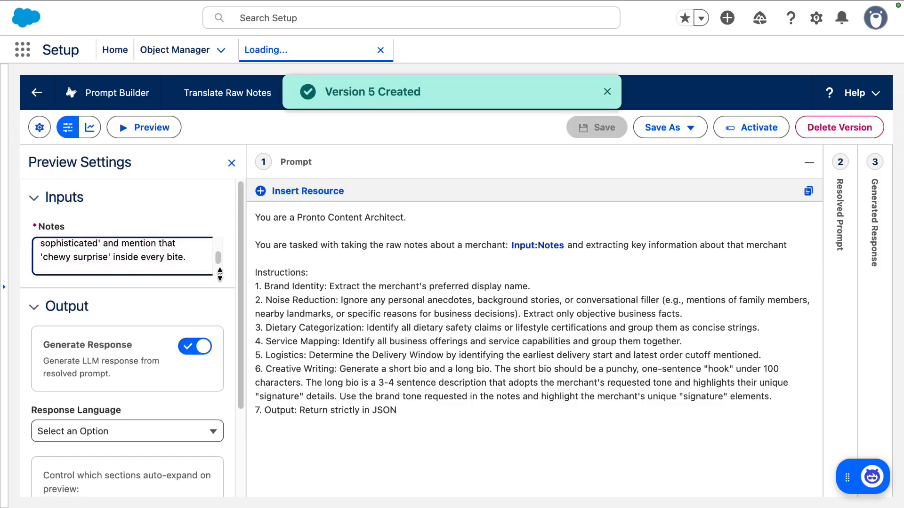
{"action": "left_click_drag", "start_coordinate": [220, 274], "coordinate": [198, 488]}
{"action": "scroll", "coordinate": [146, 301], "scroll_direction": "up", "scroll_amount": 5}
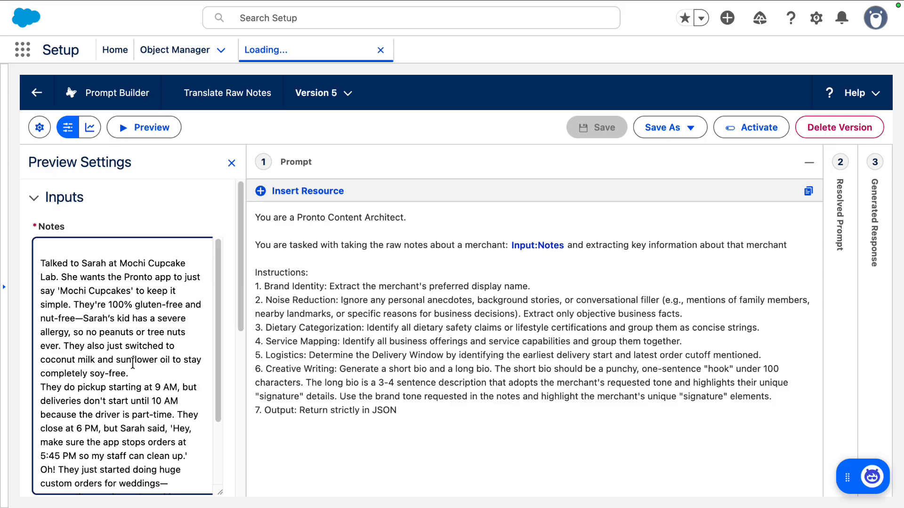
Read through the pasted merchant notes and run the prompt preview
{"action": "scroll", "coordinate": [133, 364], "scroll_direction": "down", "scroll_amount": 3}
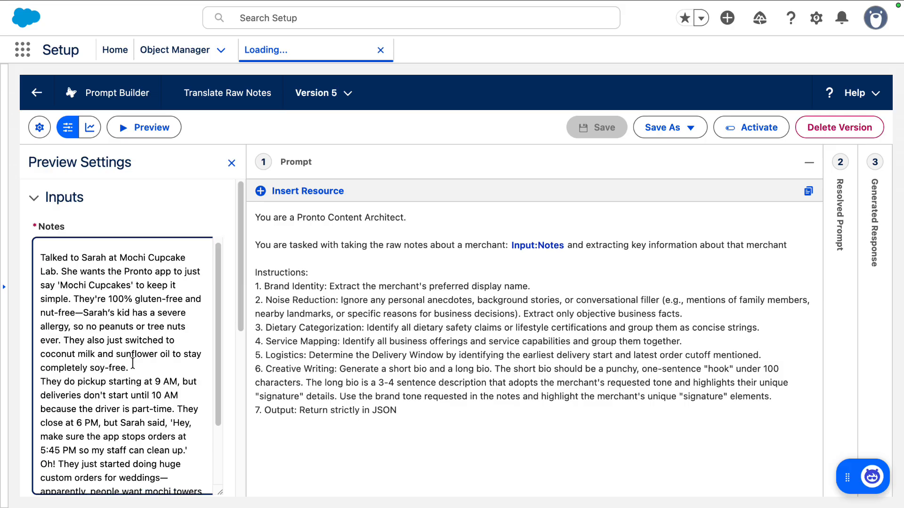
{"action": "scroll", "coordinate": [133, 364], "scroll_direction": "down", "scroll_amount": 1}
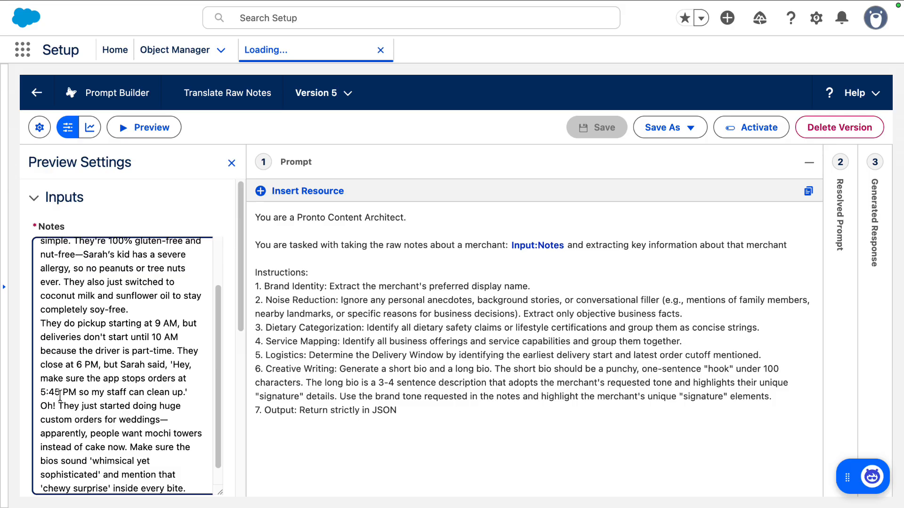
{"action": "scroll", "coordinate": [132, 393], "scroll_direction": "down", "scroll_amount": 1}
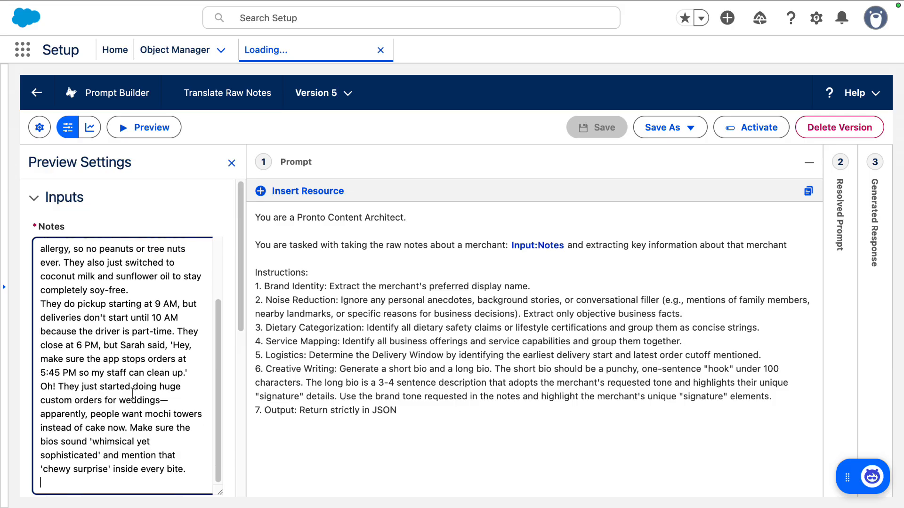
{"action": "scroll", "coordinate": [133, 393], "scroll_direction": "down", "scroll_amount": 1}
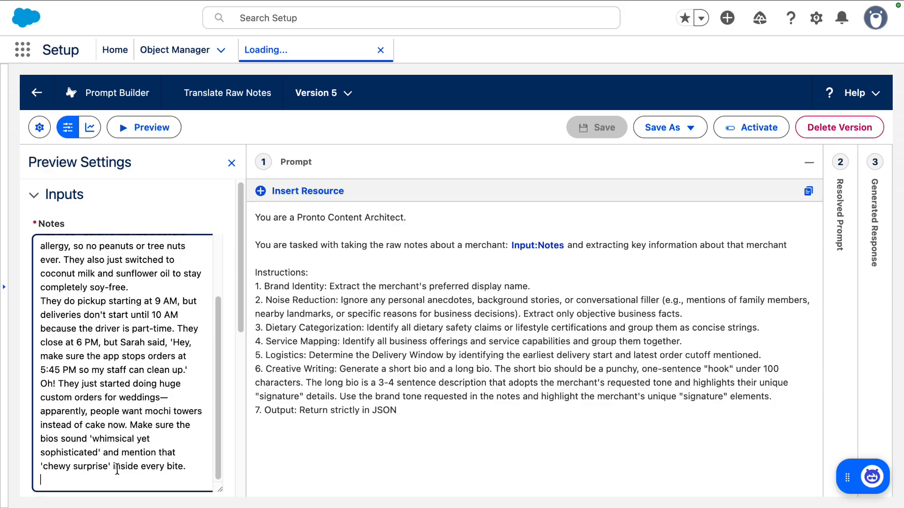
{"action": "left_click", "coordinate": [146, 127]}
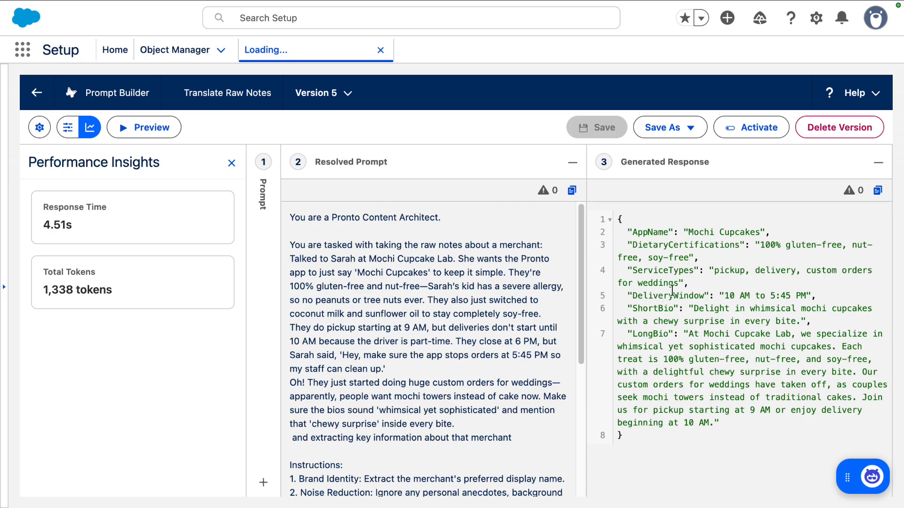
Examine the generated JSON response, highlighting its dietary certifications, delivery window, service types and short bio
{"action": "left_click", "coordinate": [650, 256]}
{"action": "left_click", "coordinate": [650, 254]}
{"action": "left_click_drag", "start_coordinate": [650, 255], "coordinate": [688, 253]}
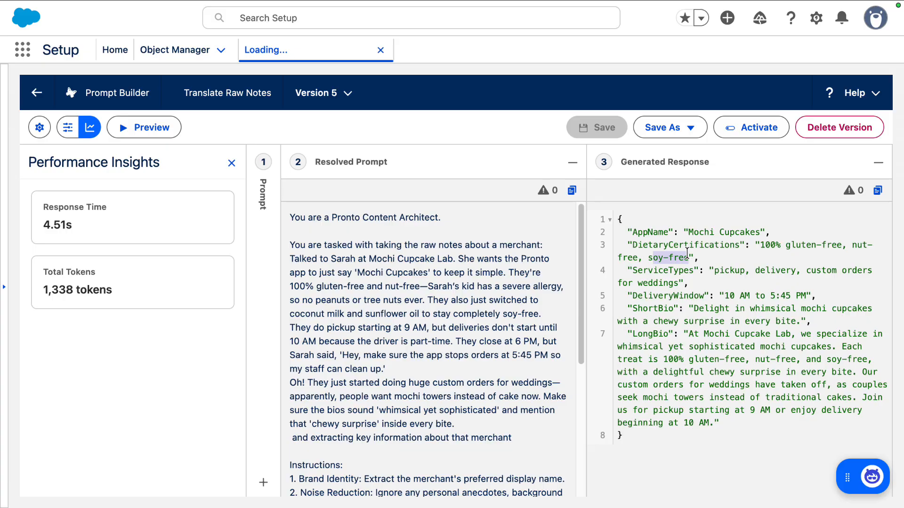
{"action": "left_click_drag", "start_coordinate": [723, 294], "coordinate": [805, 295]}
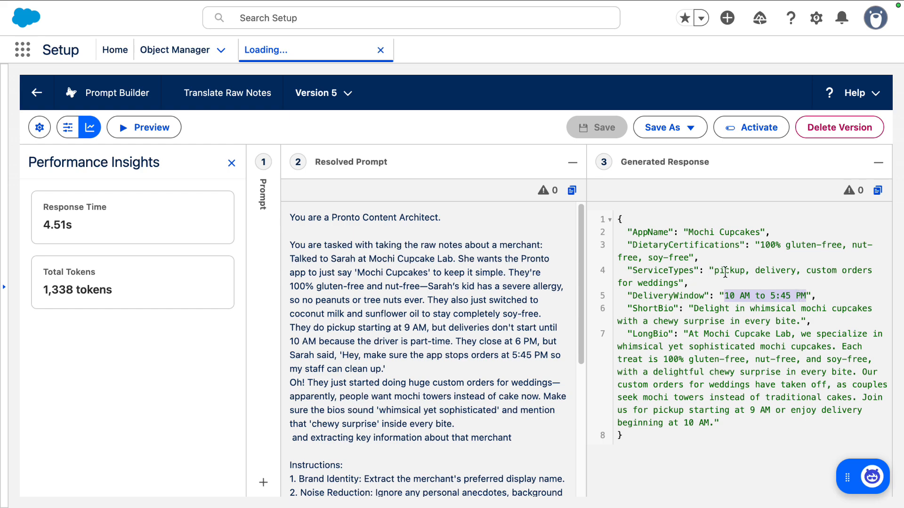
{"action": "double_click", "coordinate": [659, 283]}
{"action": "left_click_drag", "start_coordinate": [631, 308], "coordinate": [724, 322]}
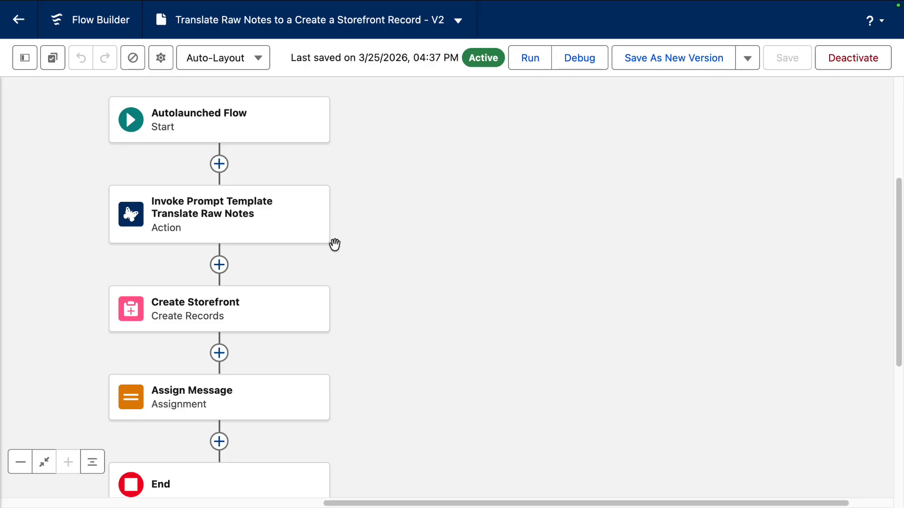
In Flow Builder, inspect the Translate Raw Notes prompt template action's input values and output resources
{"action": "left_click", "coordinate": [283, 231]}
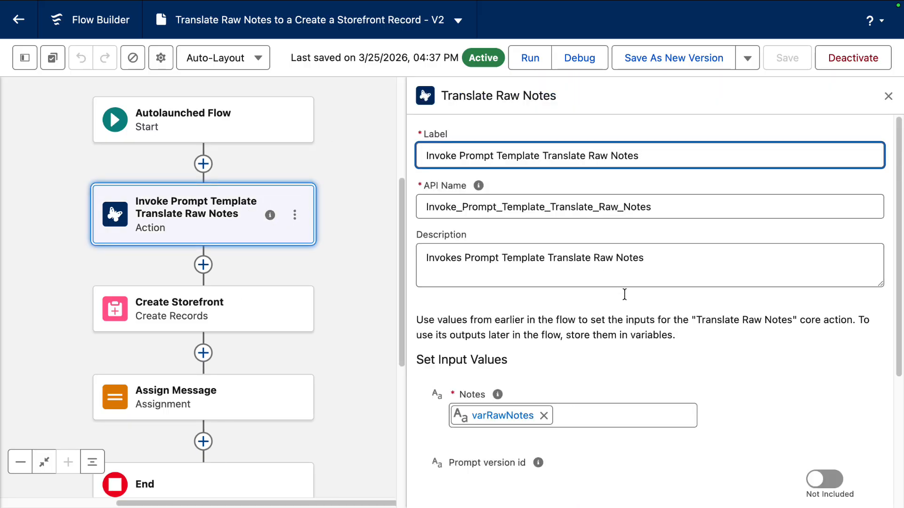
{"action": "scroll", "coordinate": [519, 416], "scroll_direction": "down", "scroll_amount": 1}
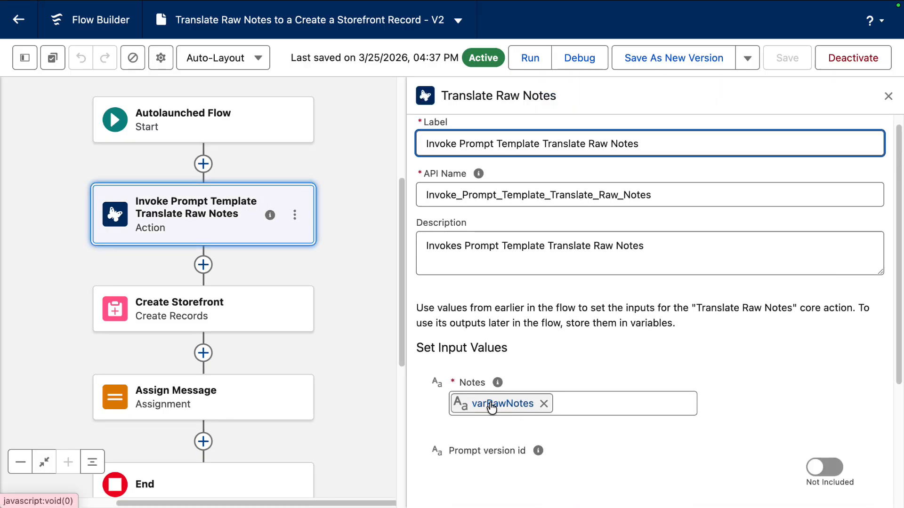
{"action": "scroll", "coordinate": [490, 409], "scroll_direction": "down", "scroll_amount": 5}
{"action": "scroll", "coordinate": [491, 407], "scroll_direction": "down", "scroll_amount": 3}
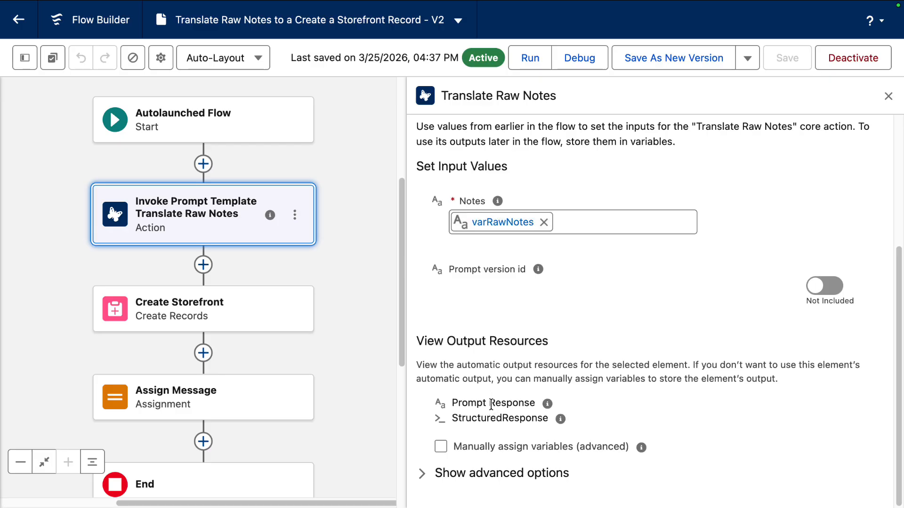
In the Create Storefront element, reselect the Delivery Window value as DeliveryWindow from the prompt template's StructuredResponse output
{"action": "left_click", "coordinate": [230, 326]}
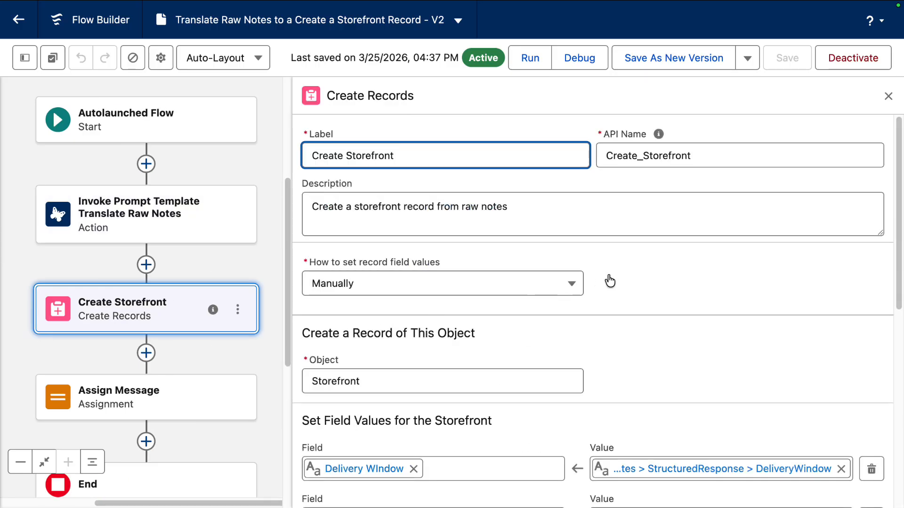
{"action": "scroll", "coordinate": [648, 342], "scroll_direction": "down", "scroll_amount": 3}
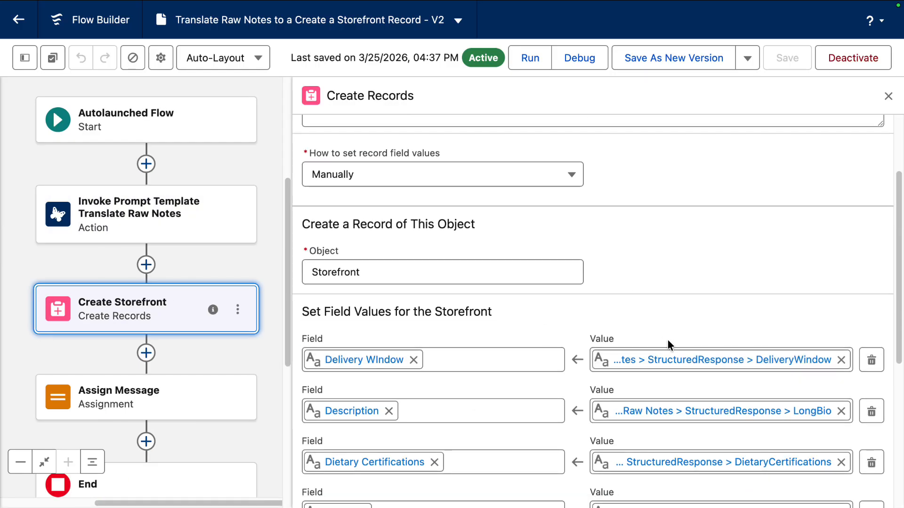
{"action": "left_click", "coordinate": [843, 361]}
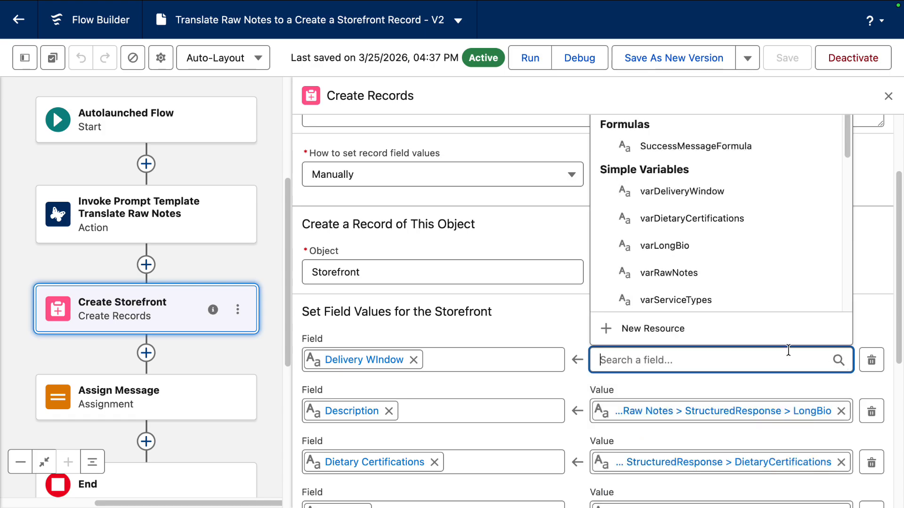
{"action": "scroll", "coordinate": [659, 198], "scroll_direction": "up", "scroll_amount": 3}
{"action": "left_click", "coordinate": [674, 211]}
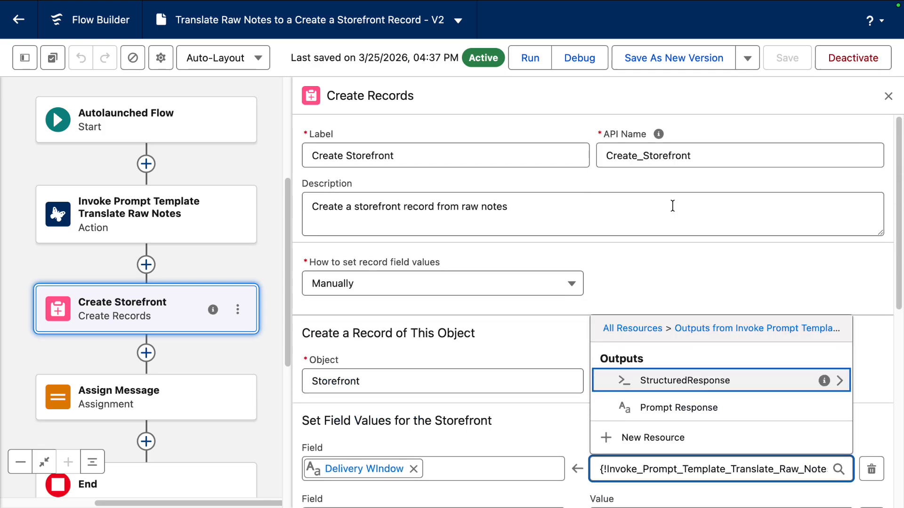
{"action": "left_click", "coordinate": [709, 390]}
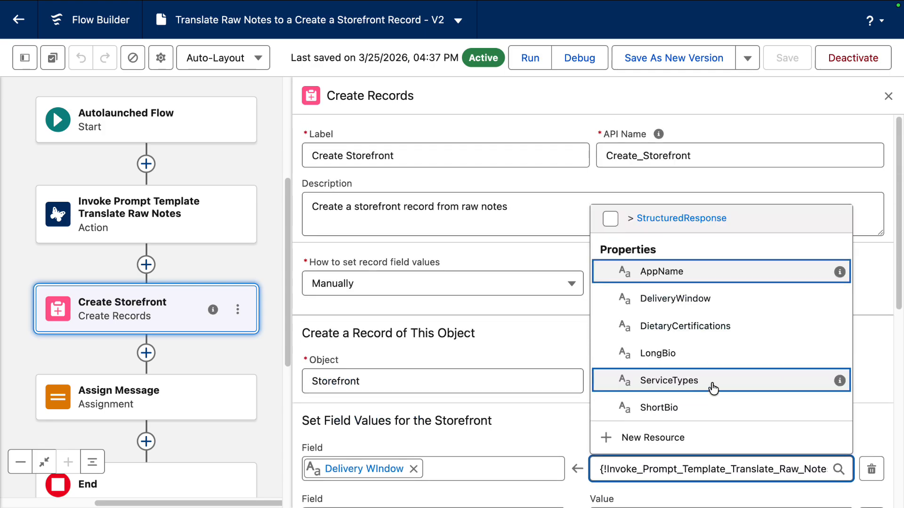
{"action": "left_click", "coordinate": [703, 302]}
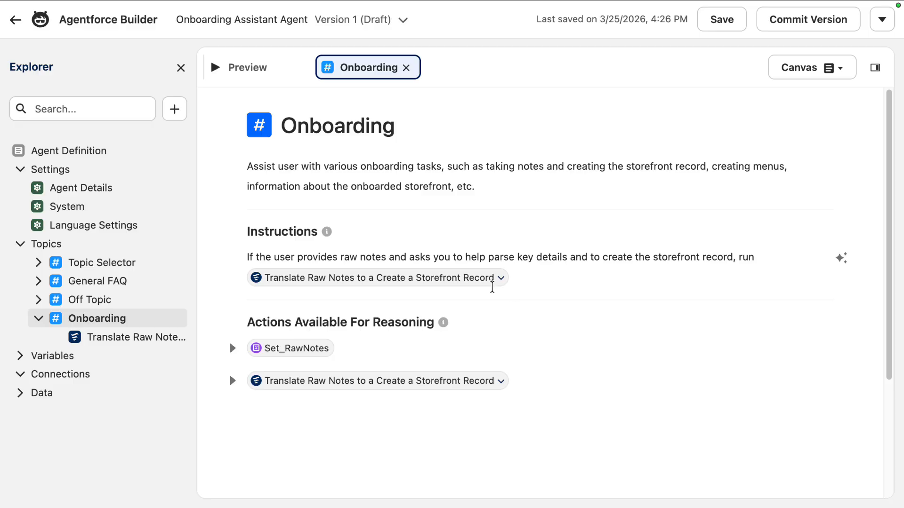
In Agentforce Builder, preview the Onboarding Assistant Agent and send it the copied raw notes message
{"action": "left_click", "coordinate": [278, 72]}
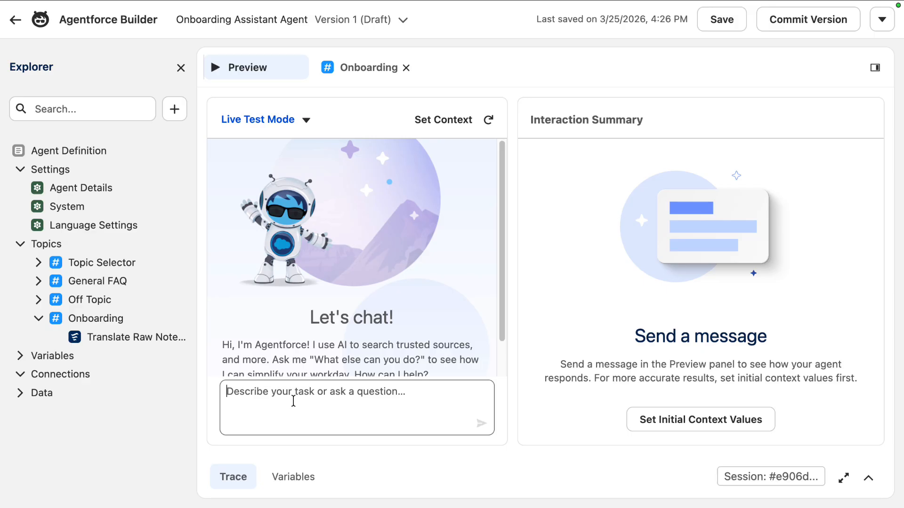
{"action": "key", "text": "super+v"}
{"action": "key", "text": "Return"}
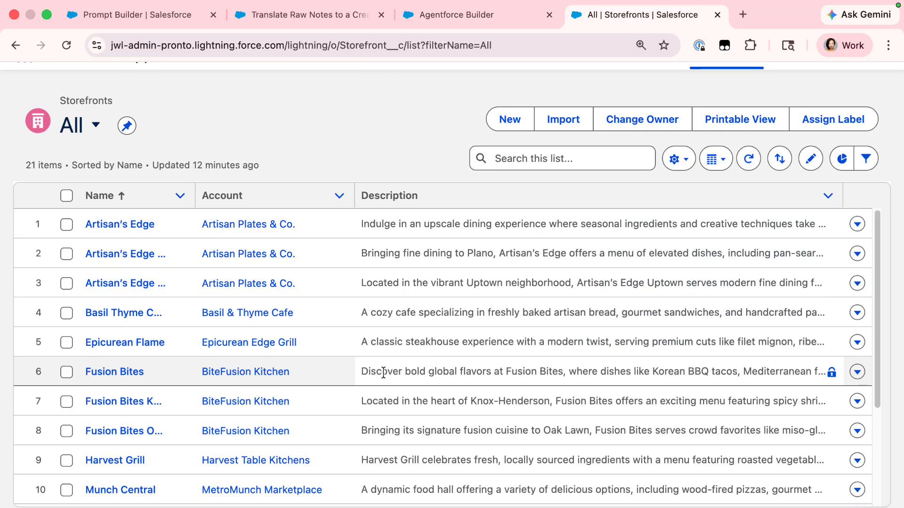
In the Storefronts list, search for "mochi", open the Mochi Cupcakes record and review its details, short bio and description
{"action": "left_click", "coordinate": [501, 155]}
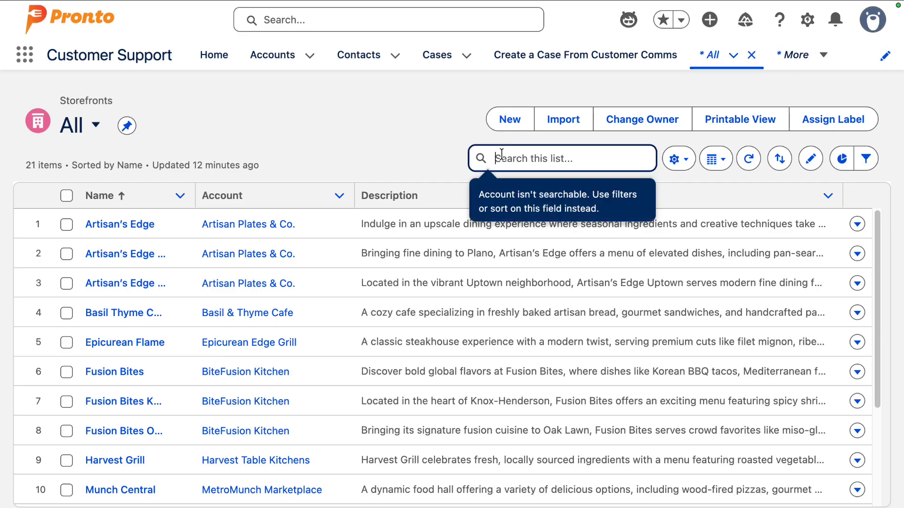
{"action": "type", "text": "mochi"}
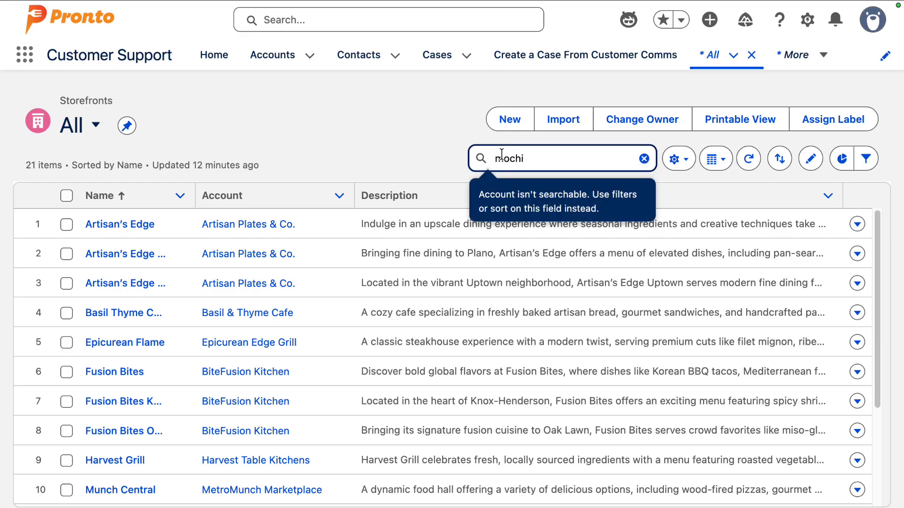
{"action": "key", "text": "Return"}
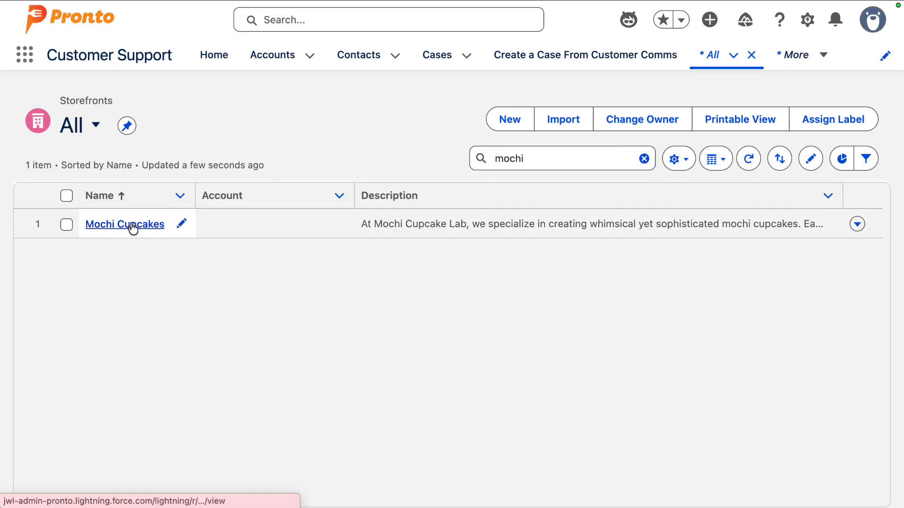
{"action": "left_click", "coordinate": [133, 226]}
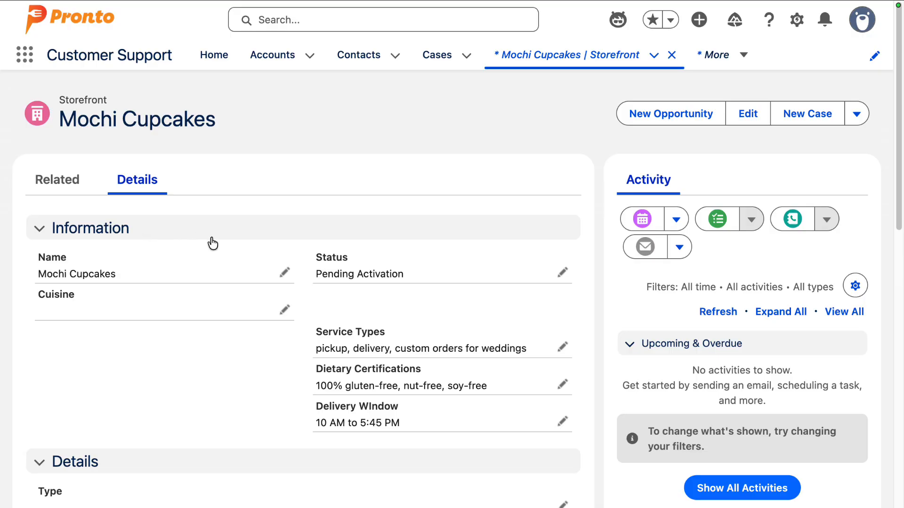
{"action": "scroll", "coordinate": [247, 270], "scroll_direction": "down", "scroll_amount": 3}
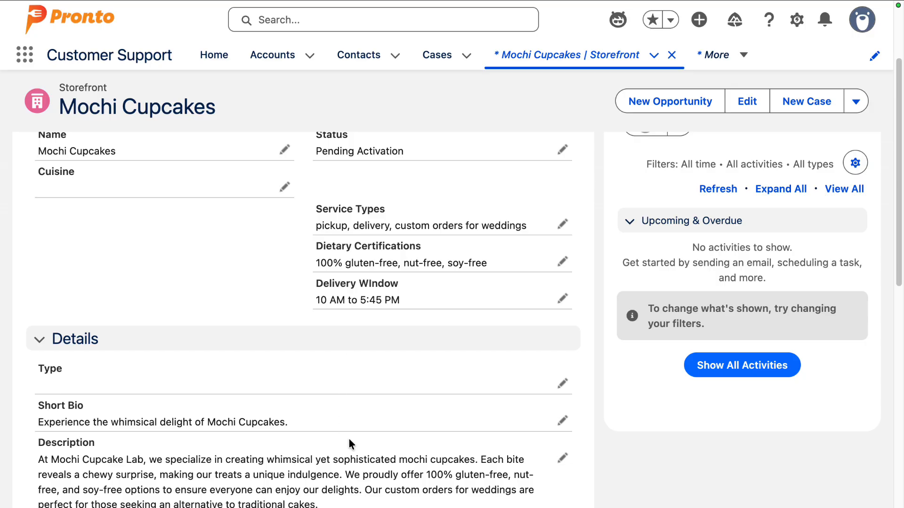
{"action": "scroll", "coordinate": [350, 444], "scroll_direction": "down", "scroll_amount": 1}
{"action": "scroll", "coordinate": [349, 443], "scroll_direction": "down", "scroll_amount": 1}
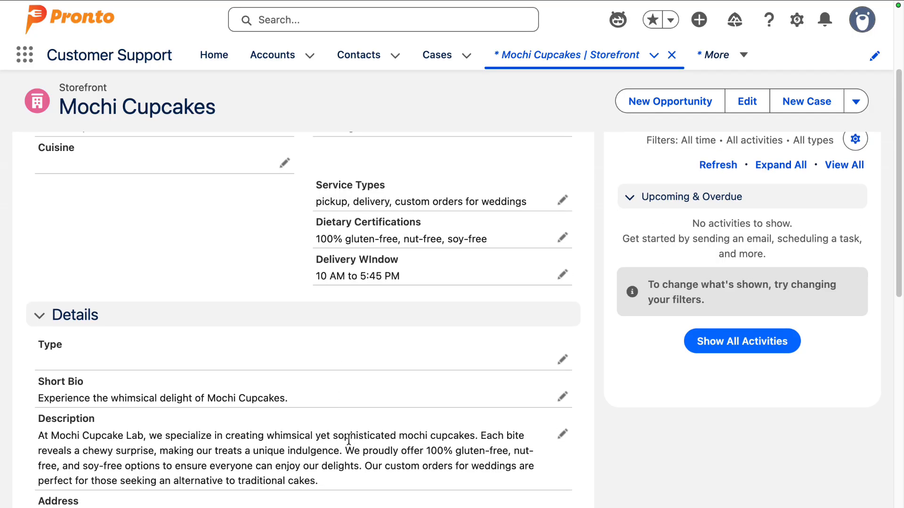